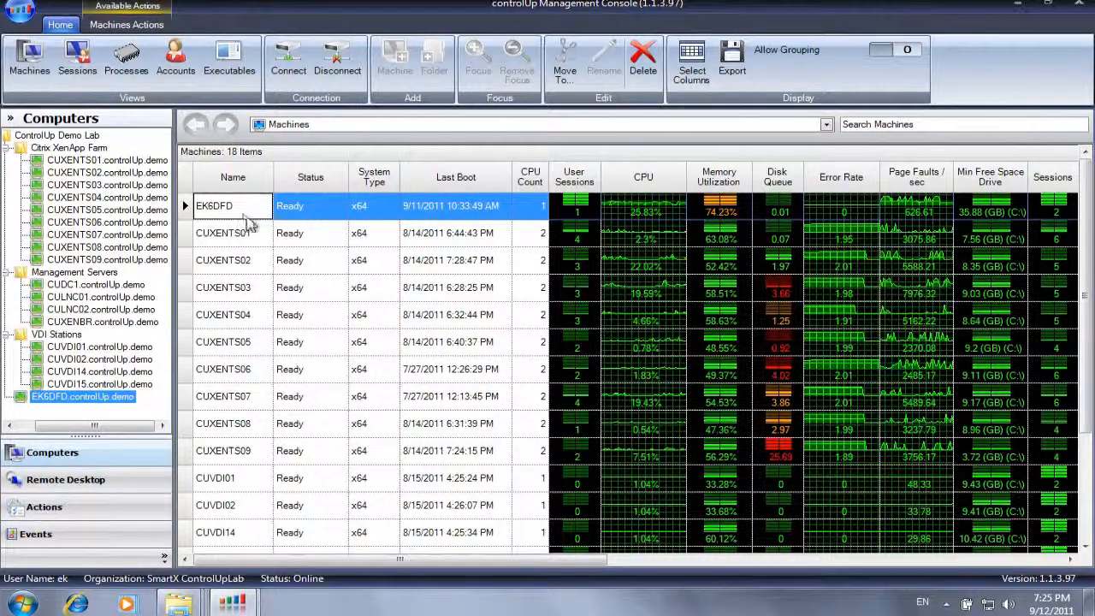
Step: Select servers CUXENTS01 through CUXENTS09 and launch their Services Dashboard
left_click(263, 241)
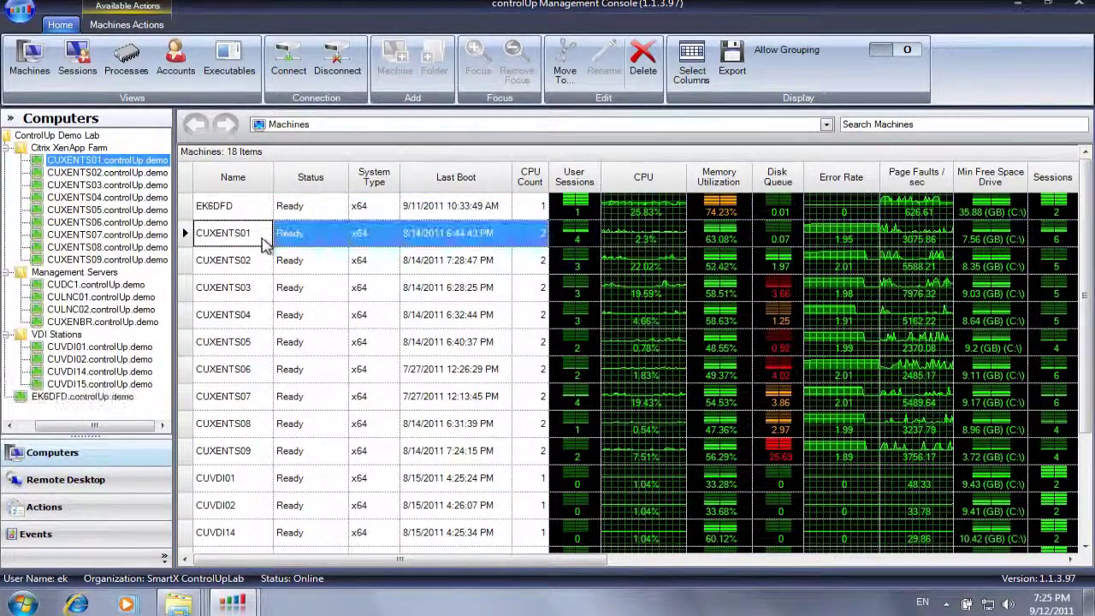
left_click(270, 459, "shift")
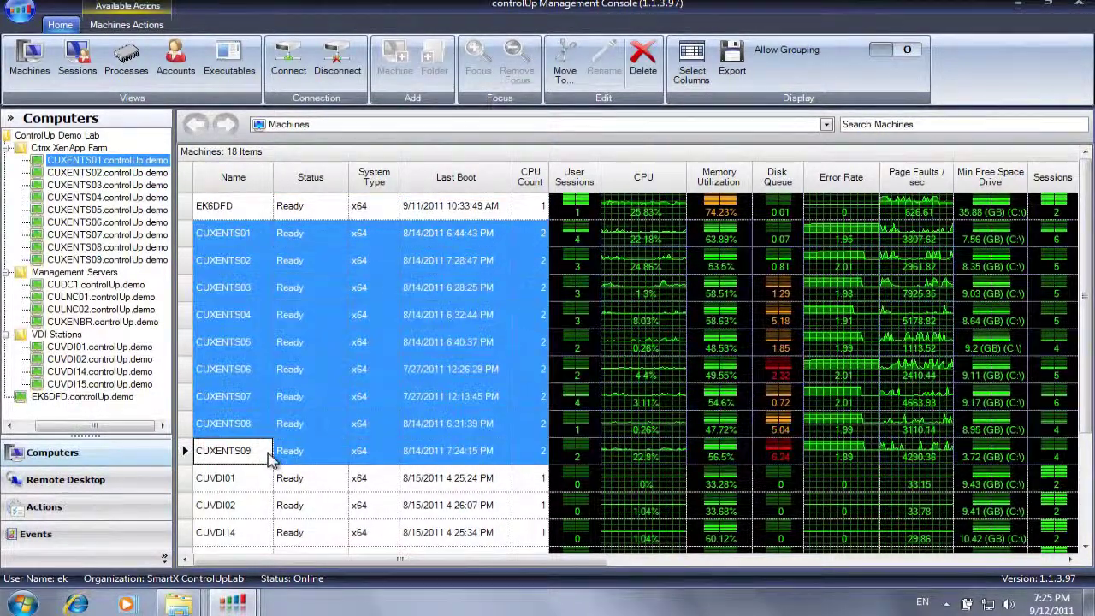
right_click(267, 387)
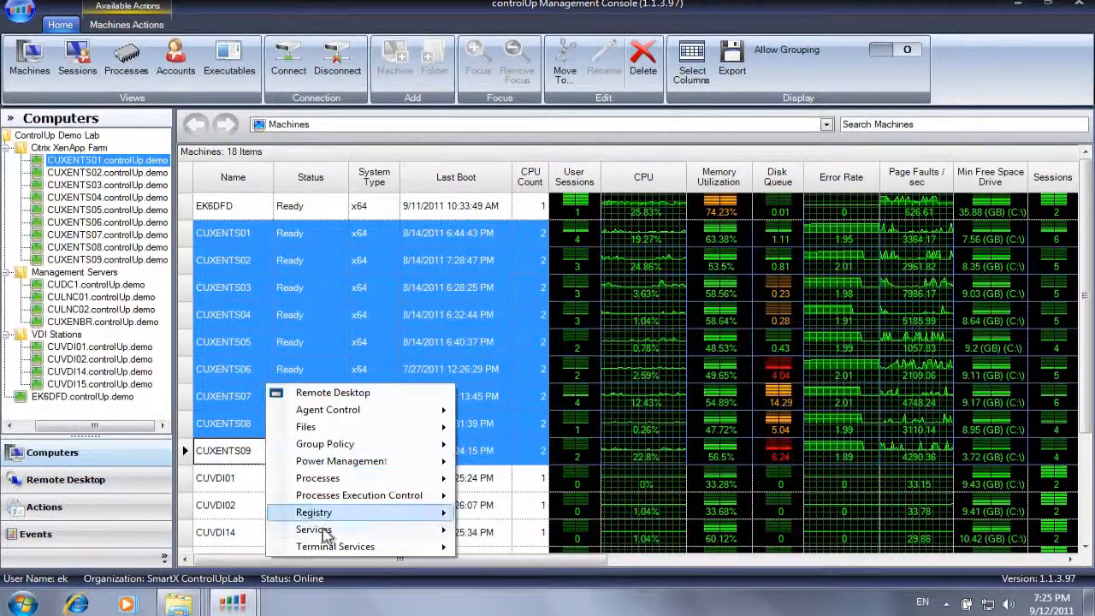
mouse_move(314, 530)
left_click(490, 529)
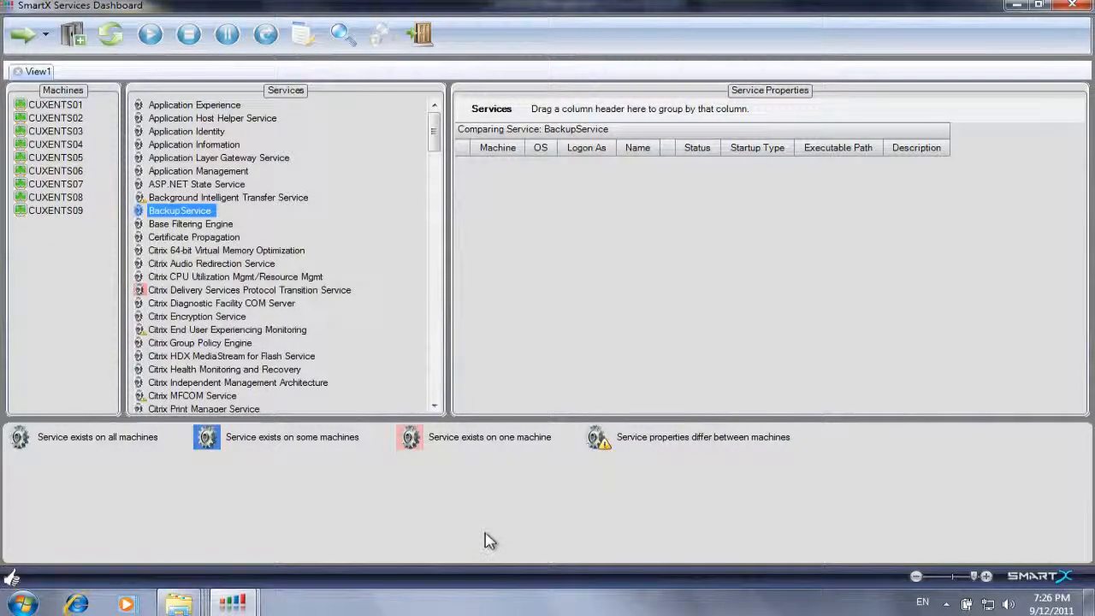
Step: Compare BITS, BackupService, Base Filtering Engine and Citrix services, returning to BackupService
left_click(243, 200)
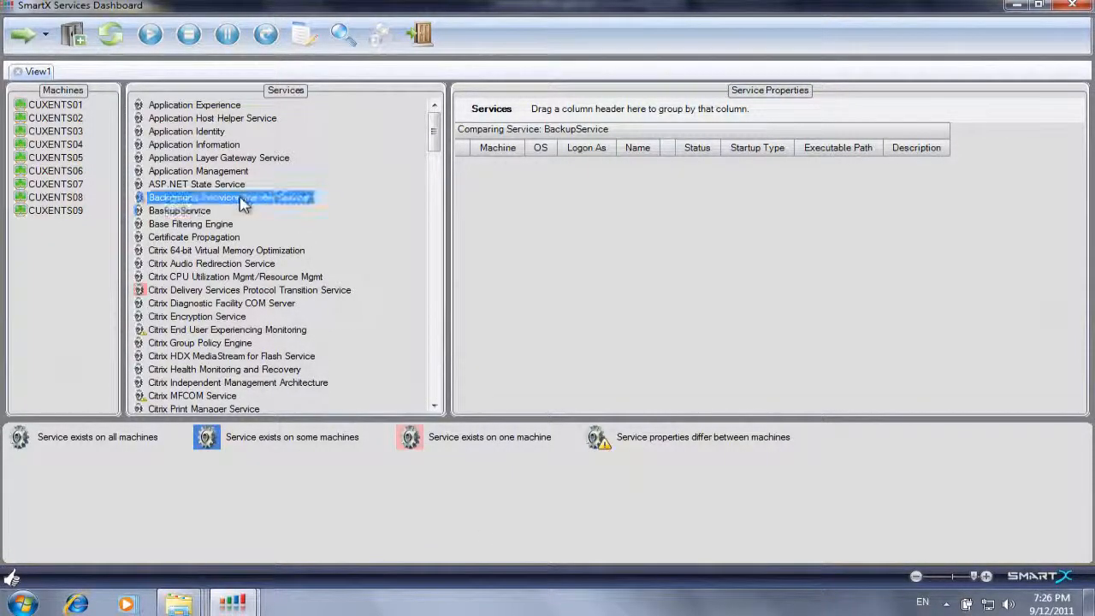
left_click(197, 212)
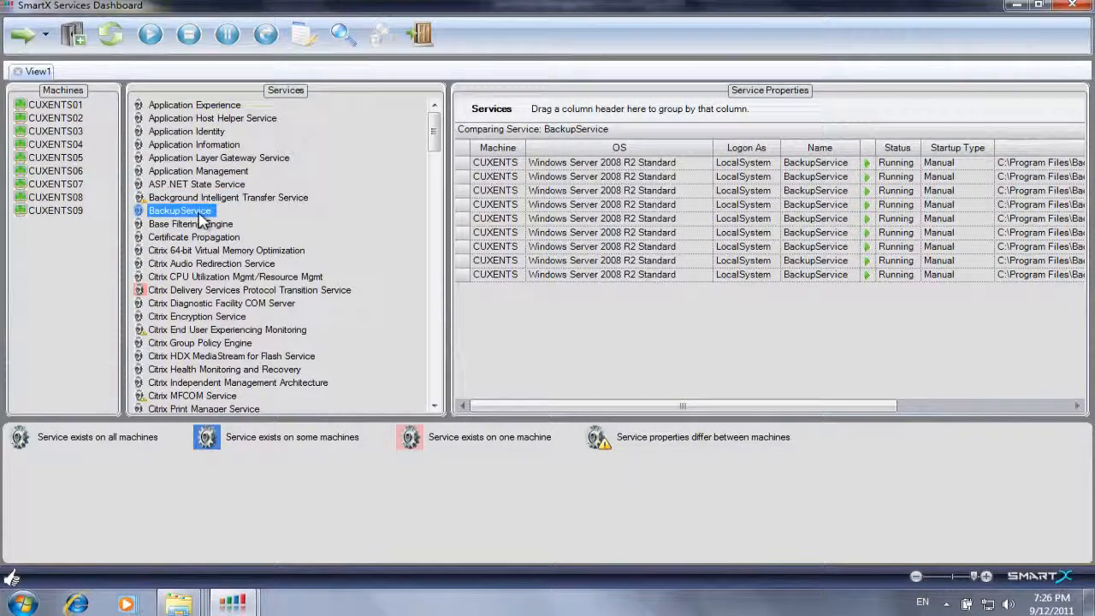
left_click(196, 225)
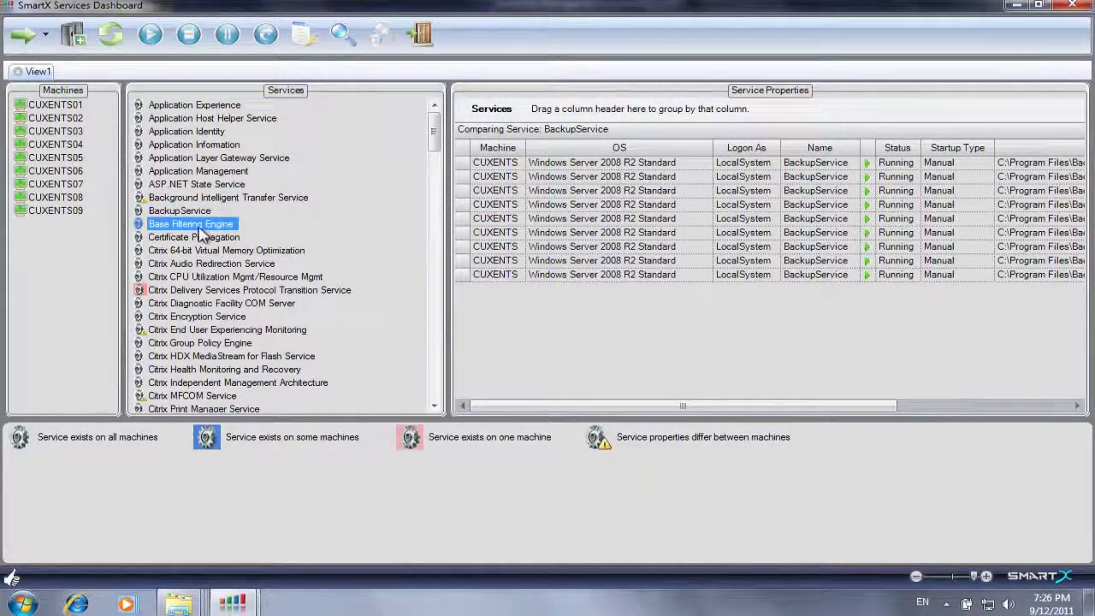
left_click(190, 292)
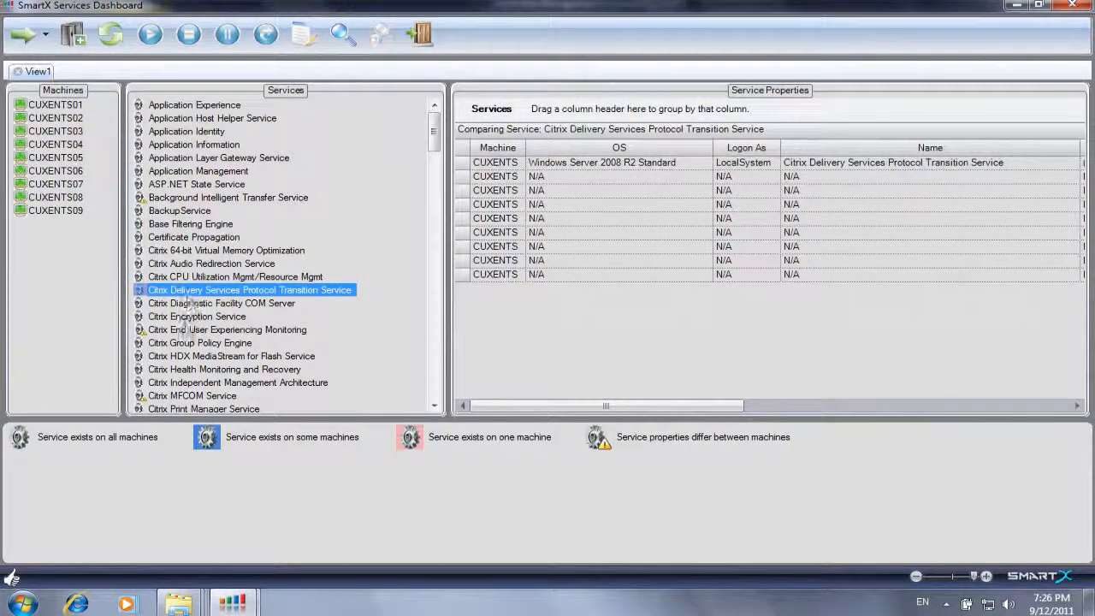
left_click(183, 331)
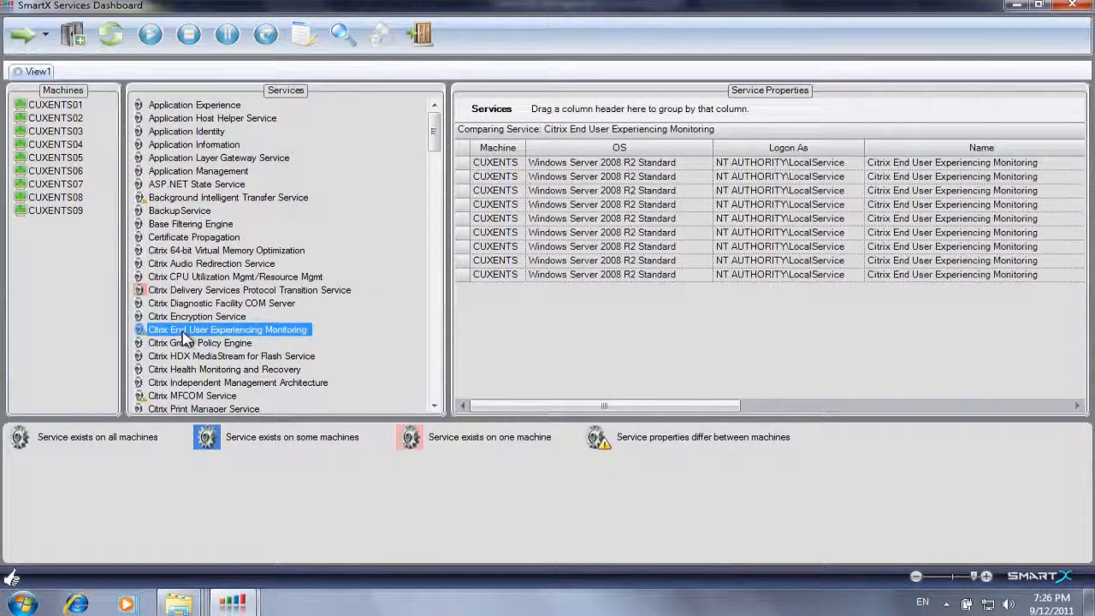
left_click(187, 212)
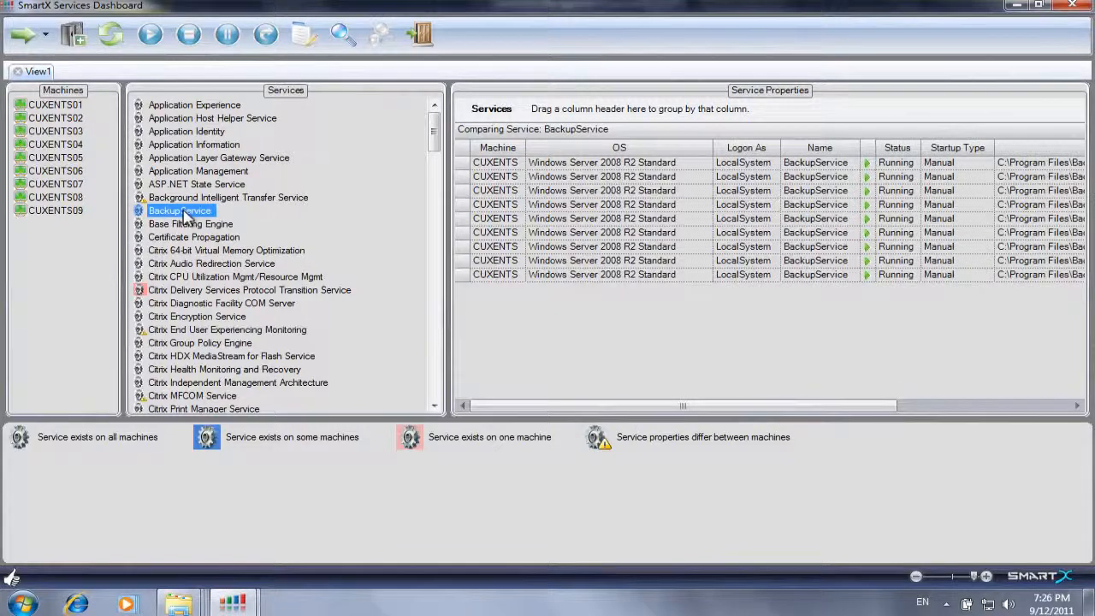
right_click(184, 211)
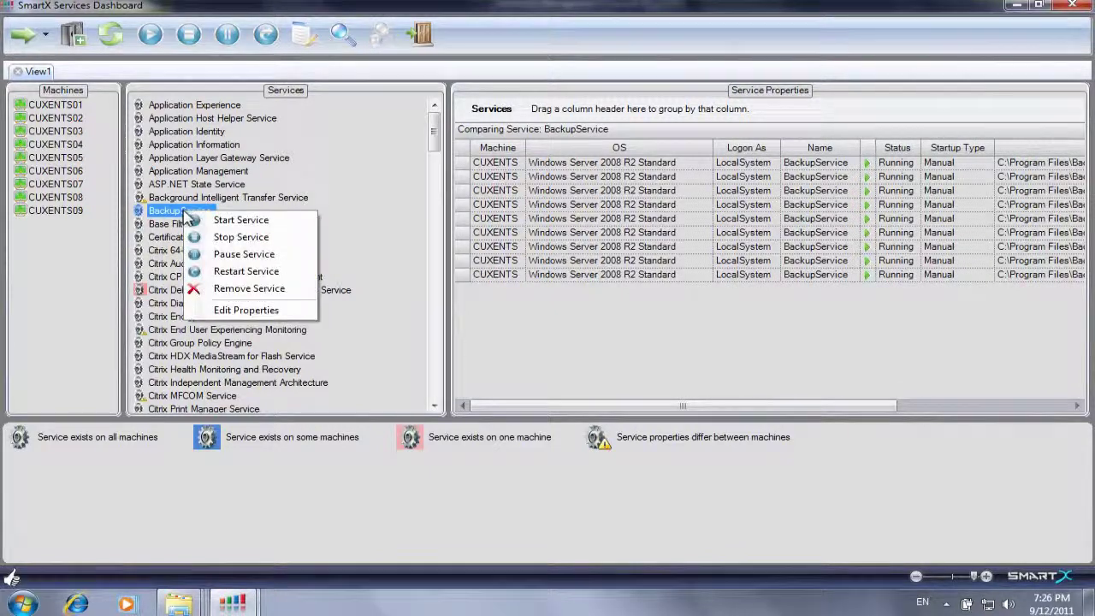
Step: Edit BackupService to log on as account controlup\backupsvc with password entered and confirmed
left_click(216, 311)
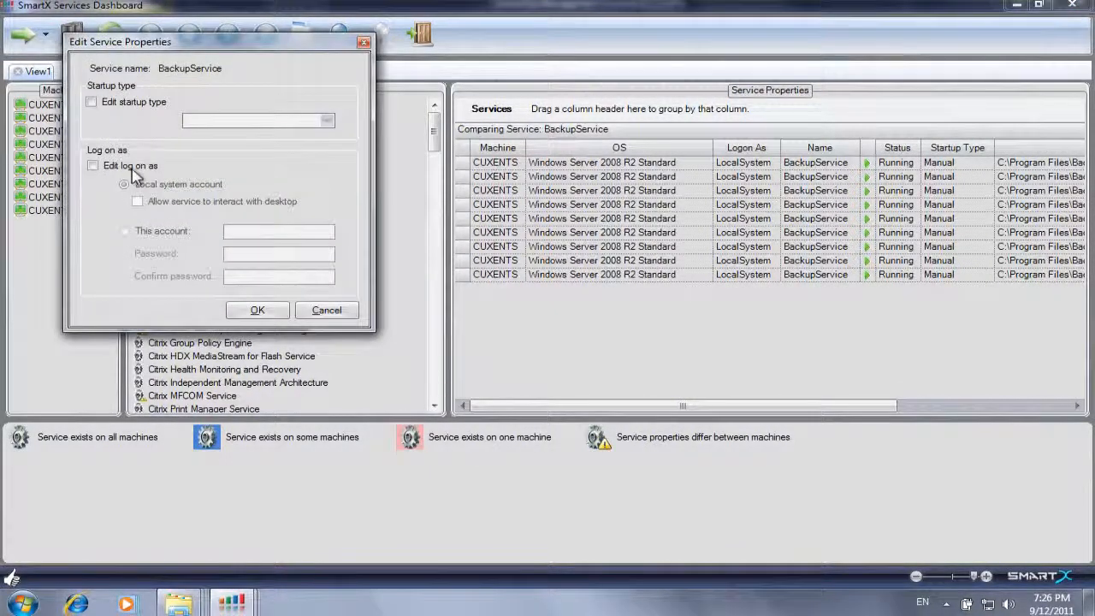
left_click(92, 166)
left_click(137, 231)
type("controlup")
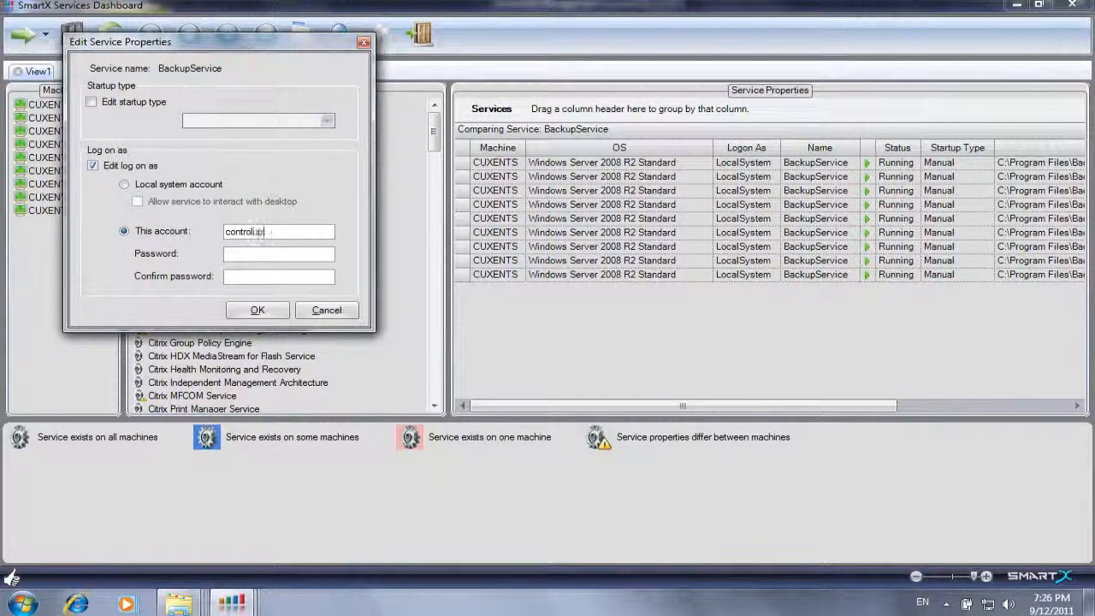
type("\\backupsvc")
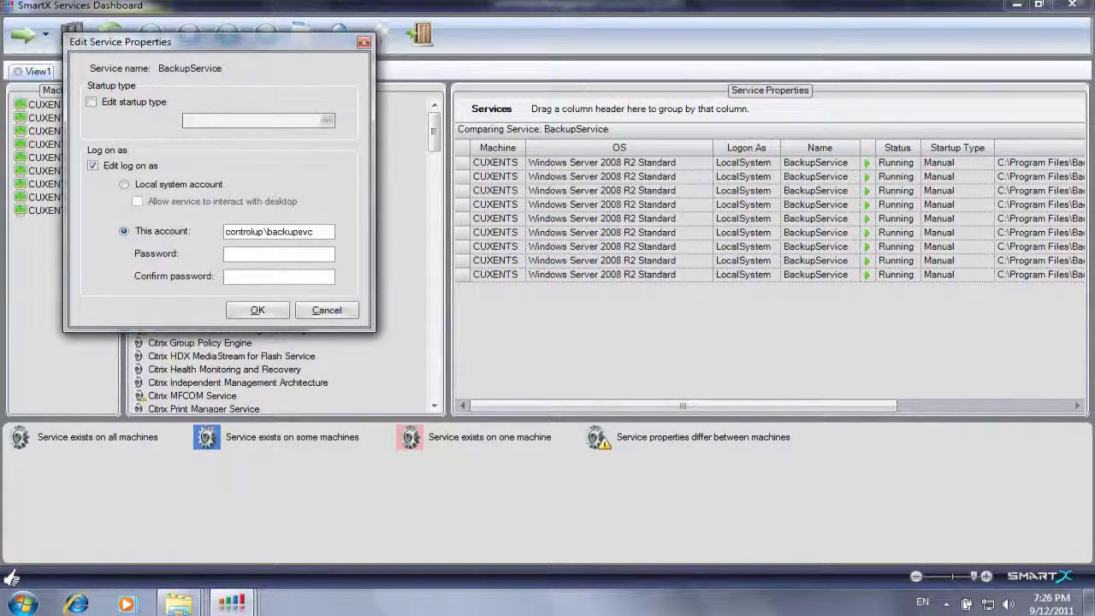
key("Tab")
type("*")
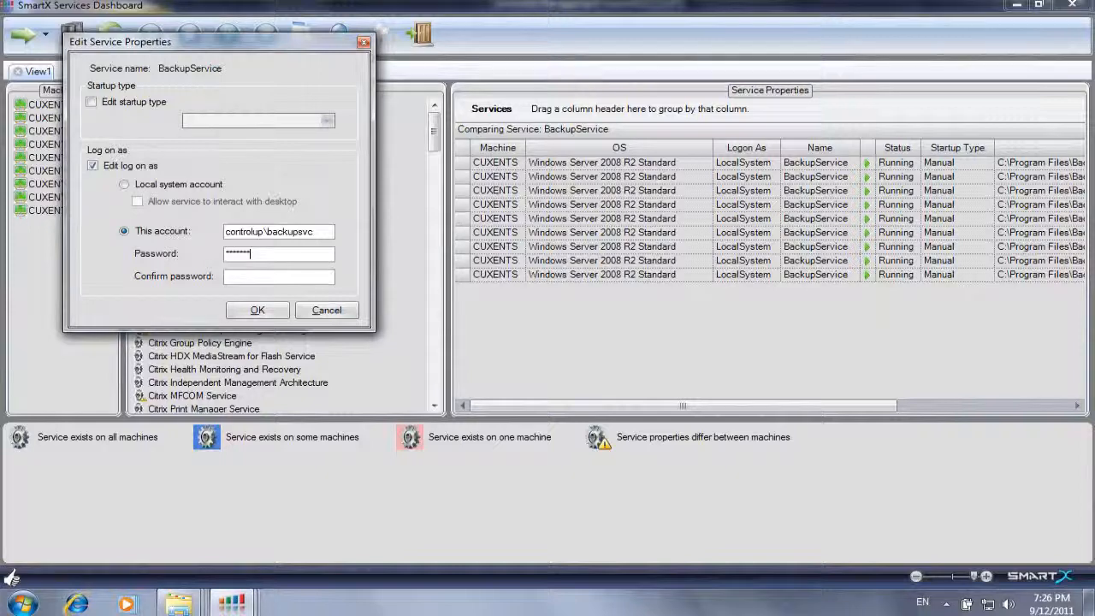
key("Tab")
type("***")
left_click(258, 310)
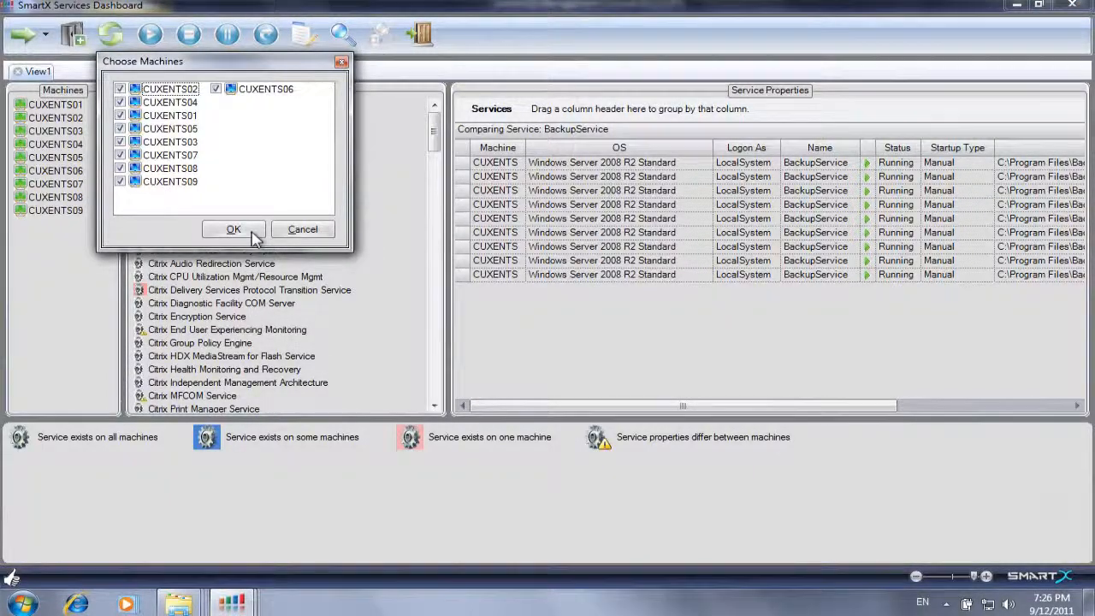
Step: Apply the new logon account to BackupService on all nine servers and dismiss the results
left_click(234, 231)
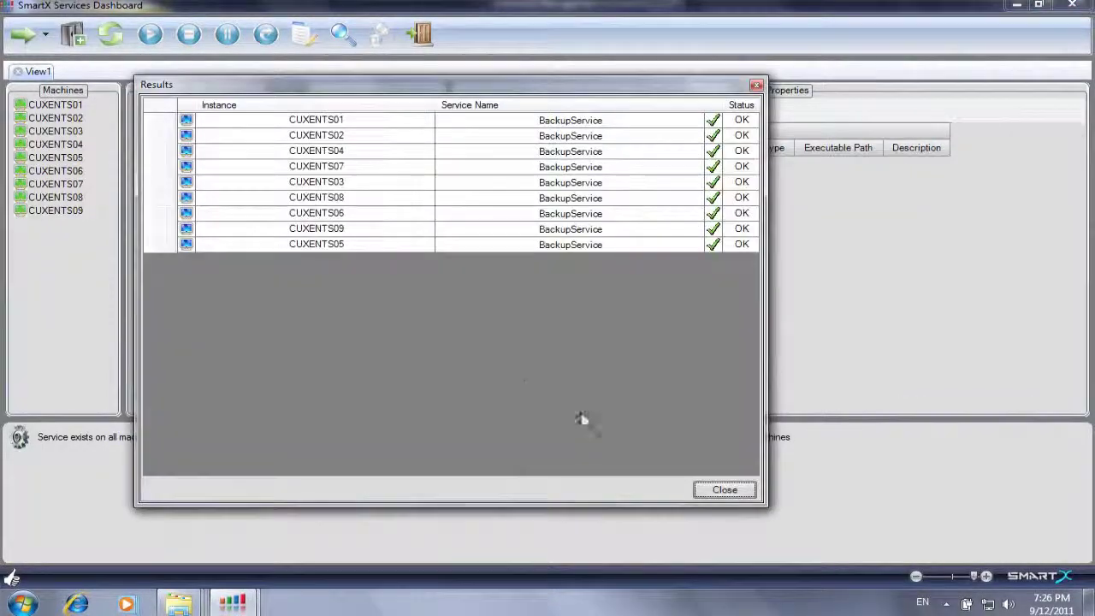
left_click(710, 492)
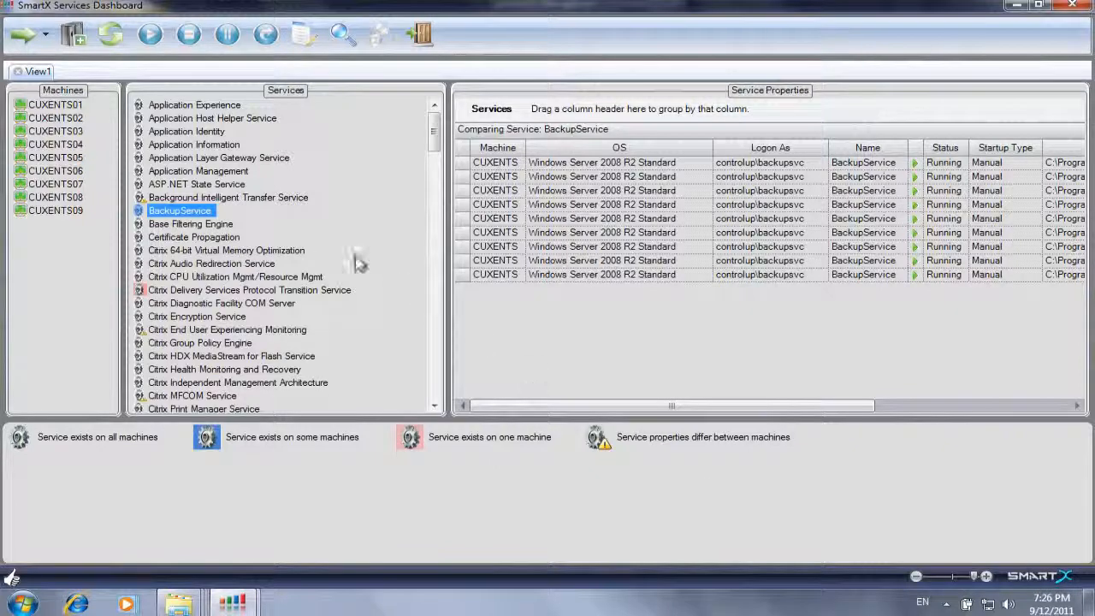
Step: Restart BackupService on all nine servers
right_click(176, 210)
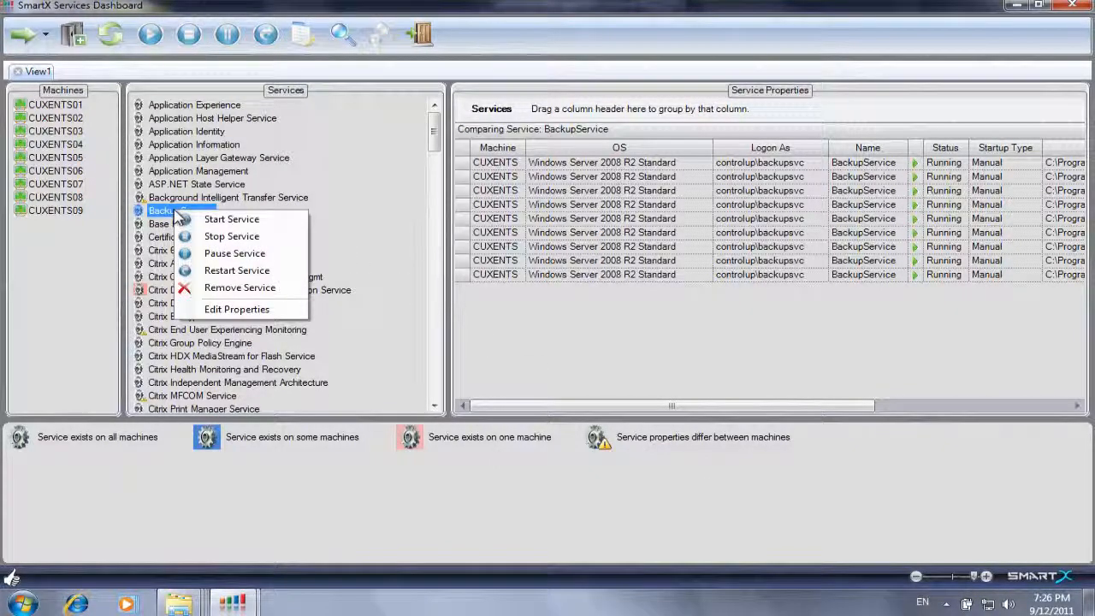
left_click(214, 272)
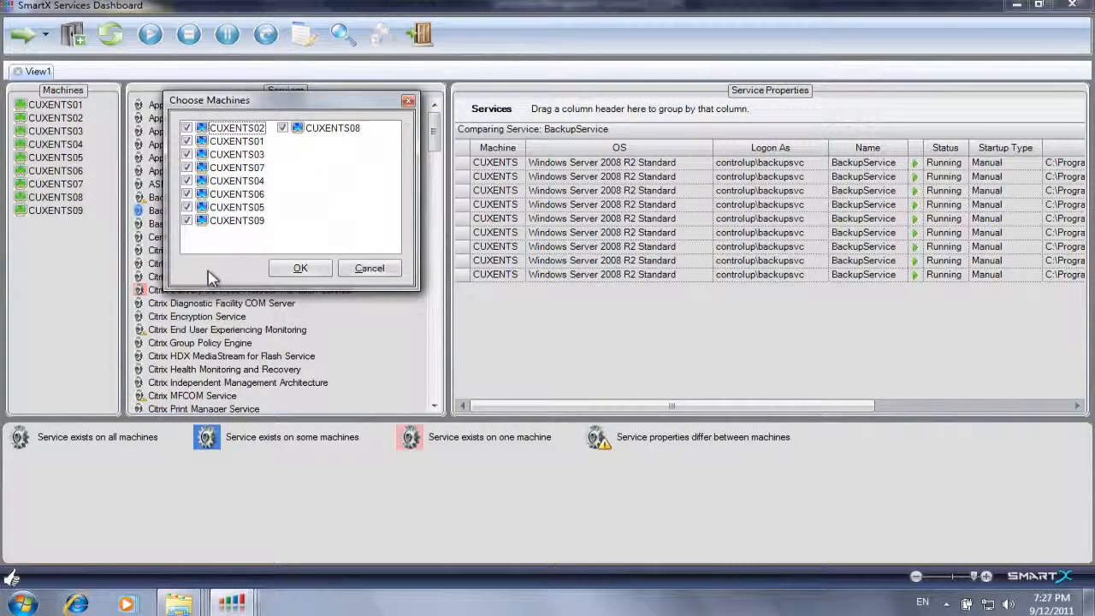
left_click(299, 268)
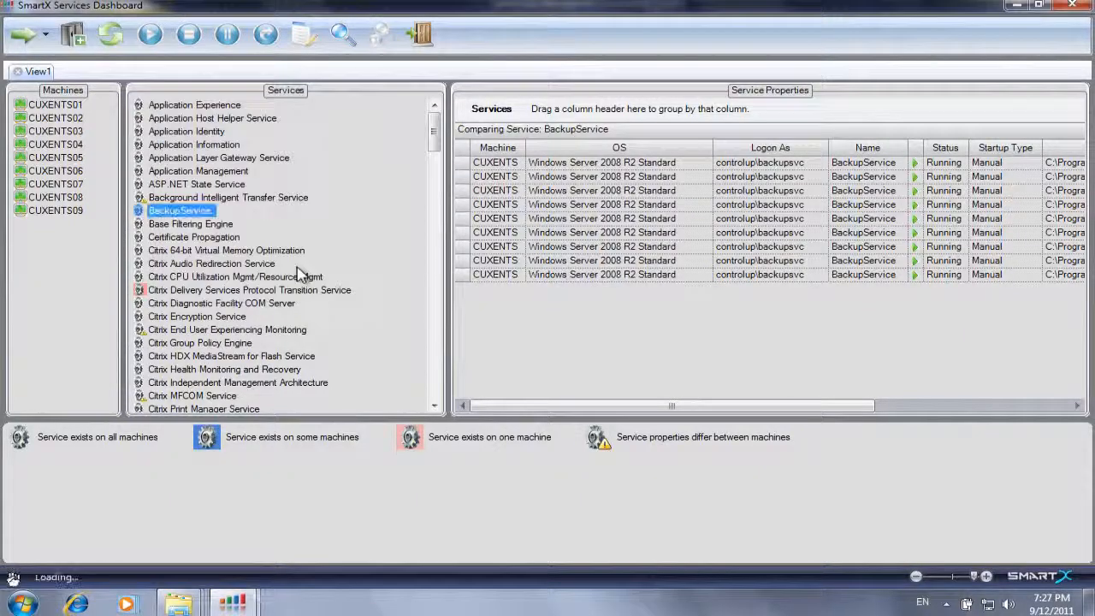